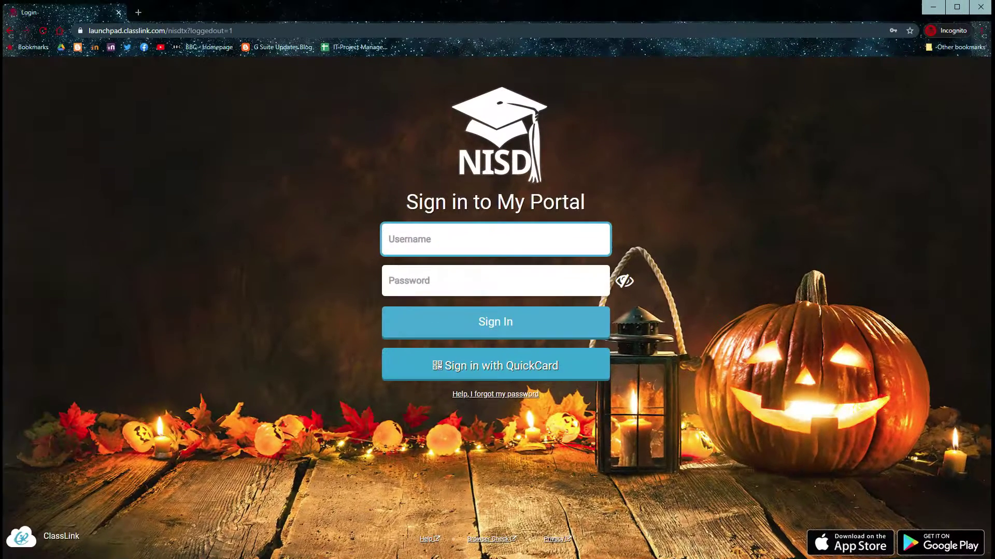
Step: Enter the student account username on the ClassLink sign-in page
text(googlesecstudent)
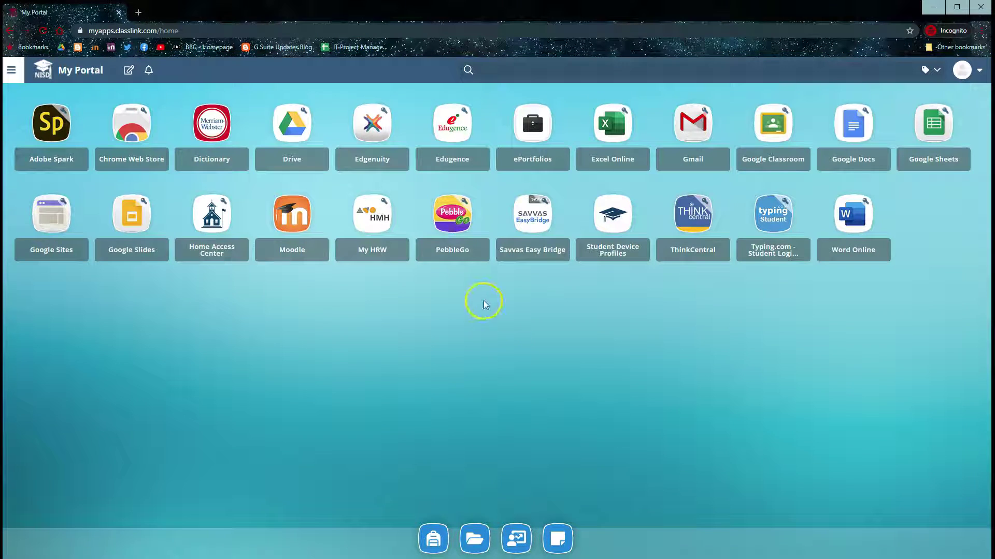
Step: Launch Drive and open 'Sensitive Student Information for A. Student' inside Sharing Items Securely
click(310, 135)
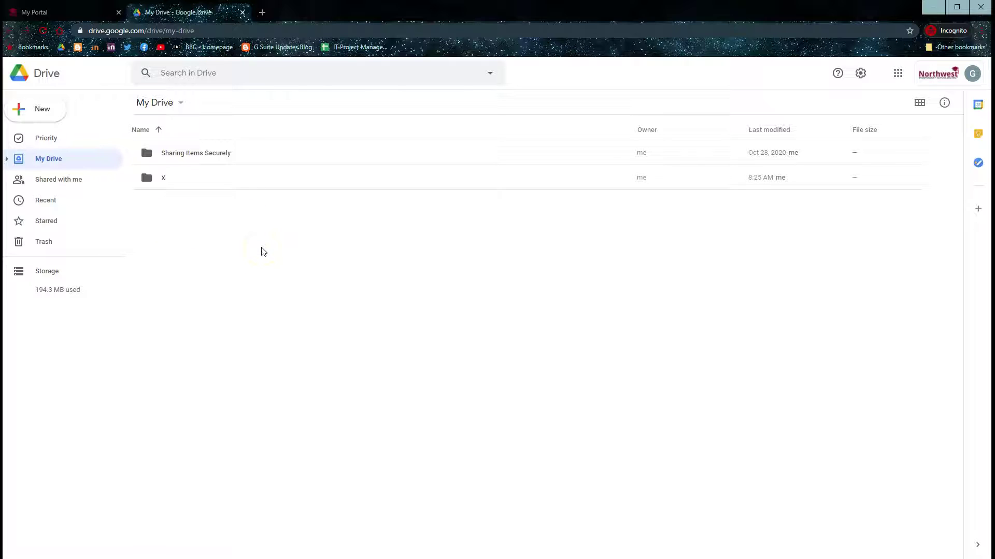
click(220, 152)
double_click(220, 152)
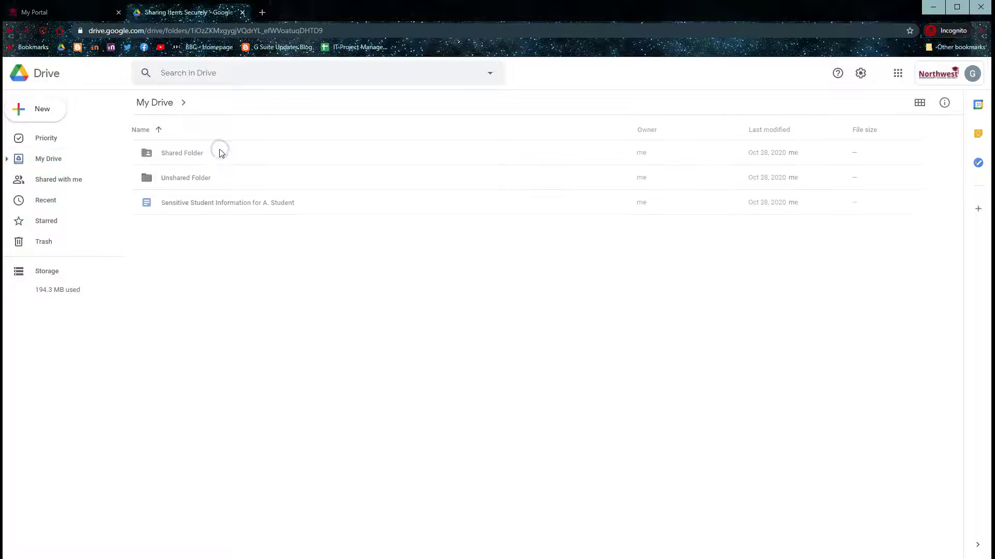
double_click(305, 207)
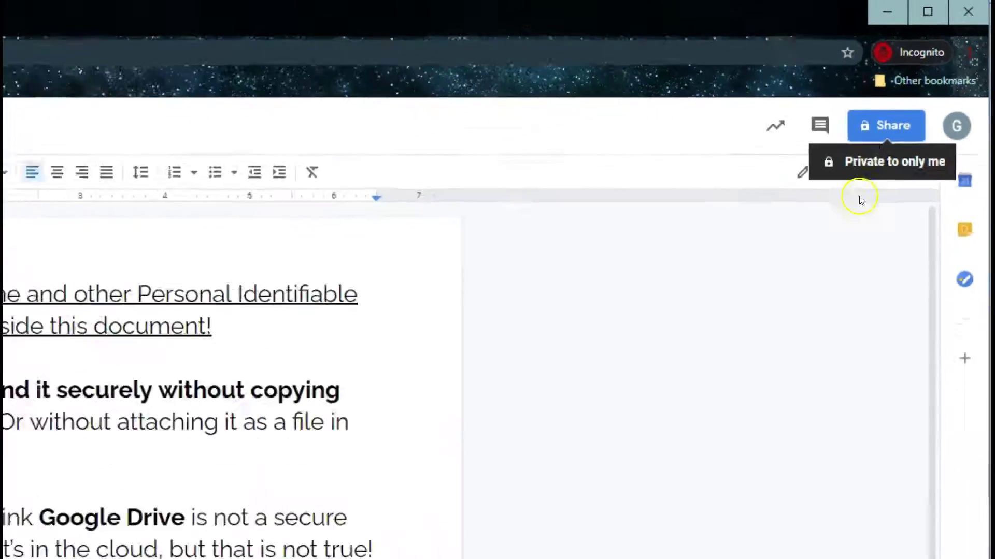
Step: Scroll through the student-information document and back up to the top
scroll(899, 449, down, 3)
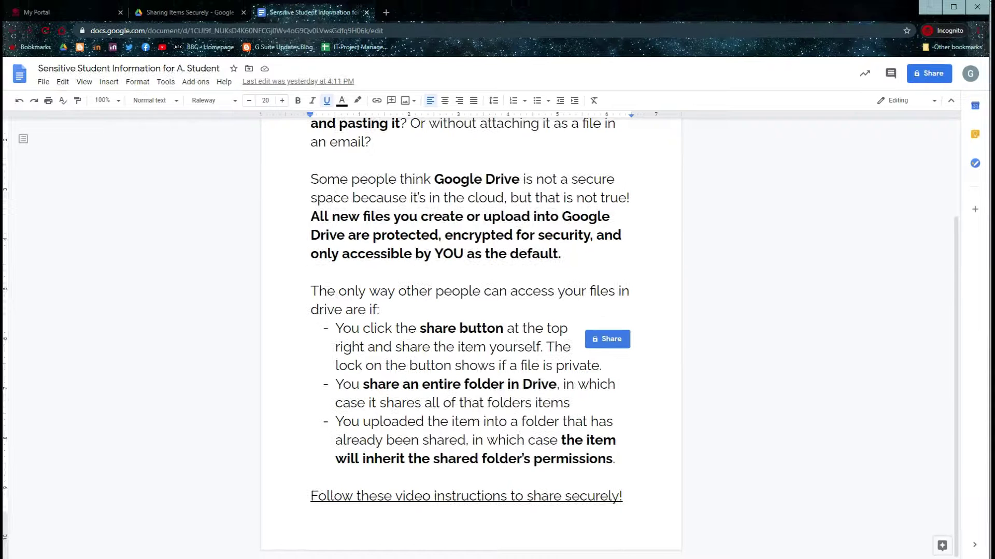
scroll(466, 337, up, 3)
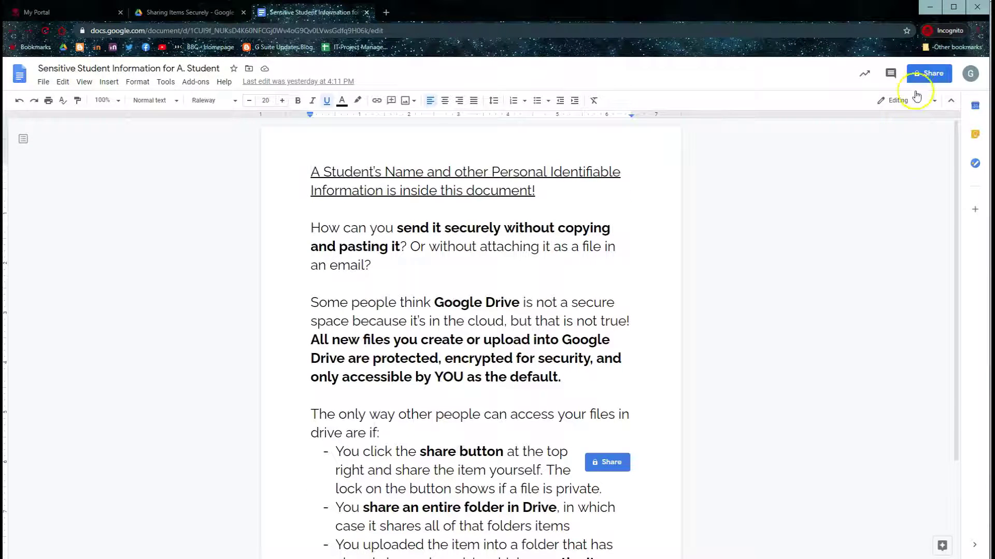
Step: Add the colleague as a share recipient by pasting their e-mail and picking the suggestion
click(927, 76)
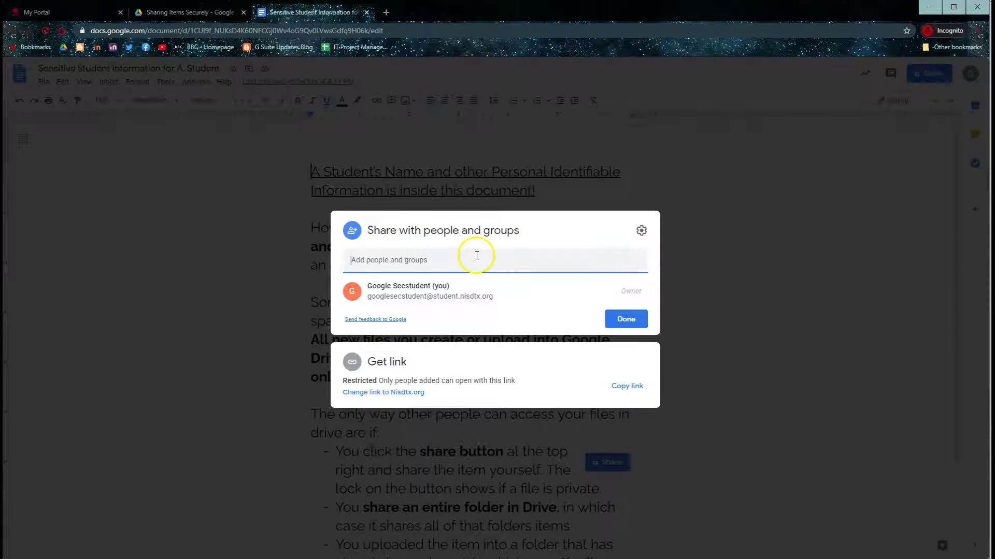
click(475, 256)
key(ctrl+v)
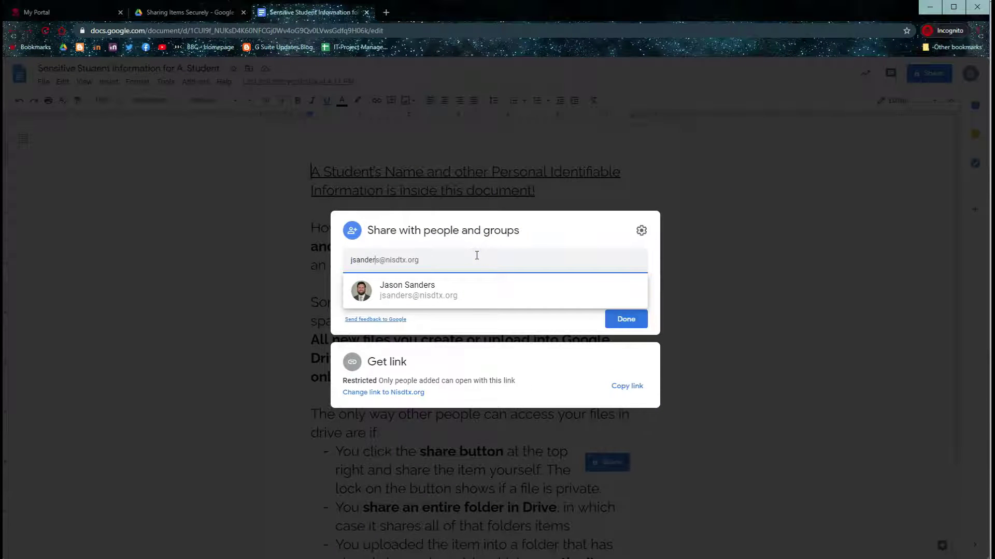
key(Right)
click(472, 293)
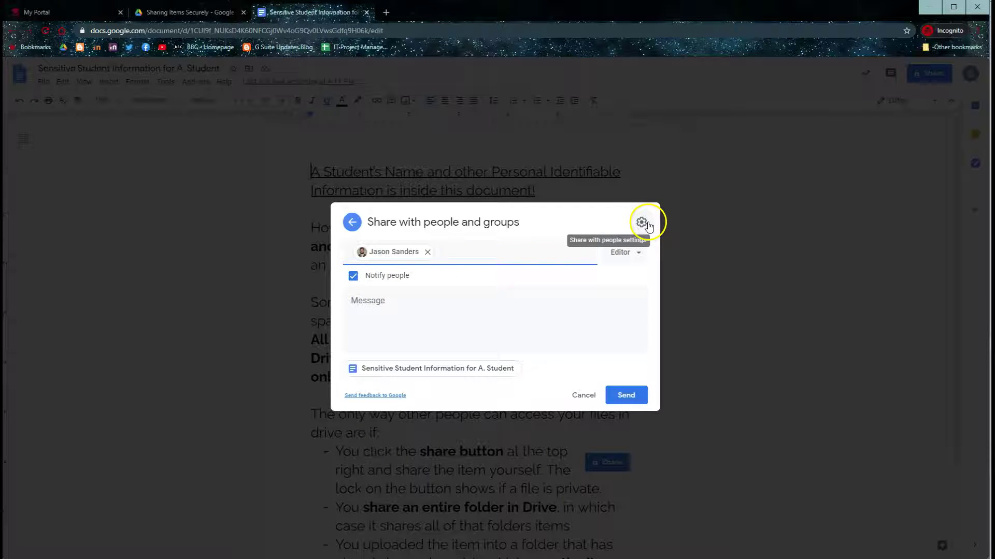
Step: Uncheck editor resharing and viewer/commenter download, print and copy in share settings
click(642, 223)
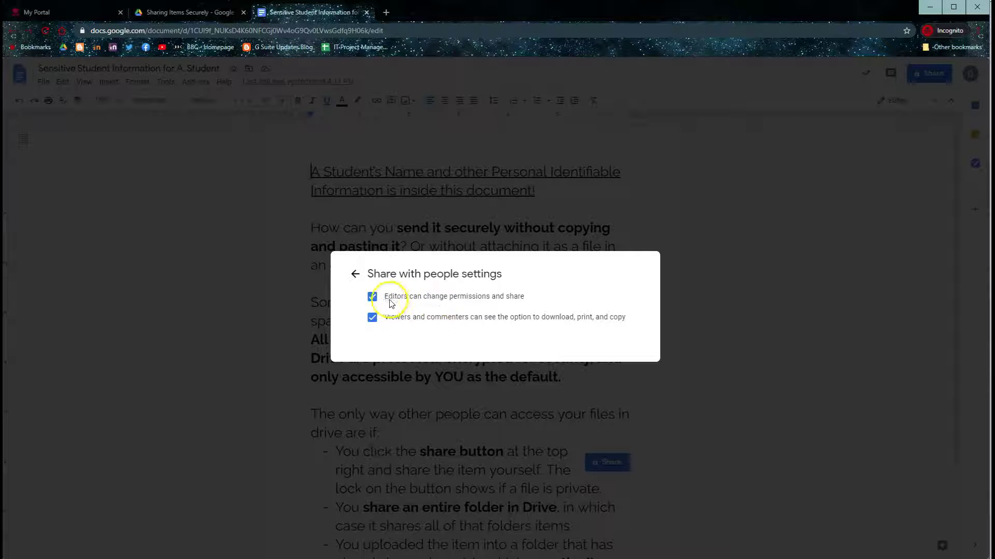
click(373, 297)
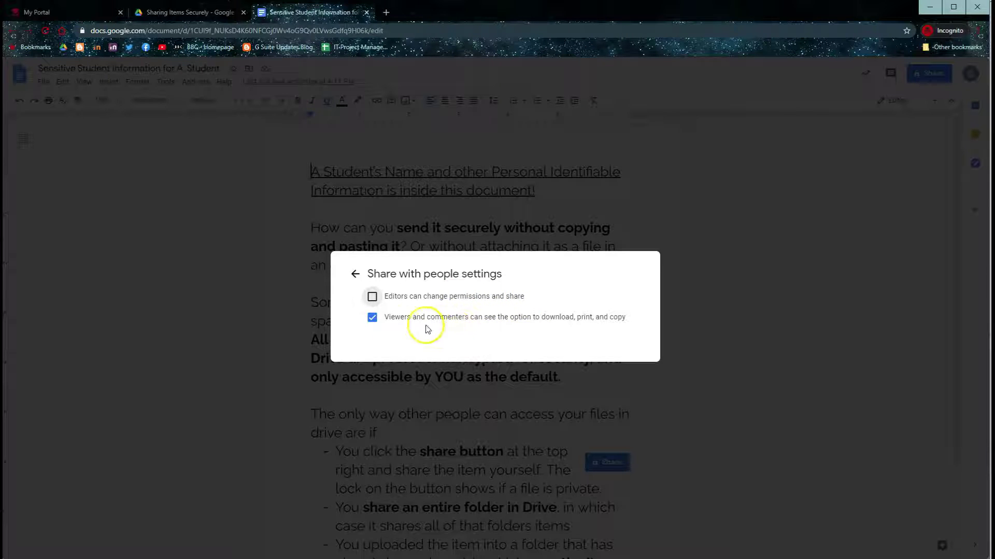
click(372, 318)
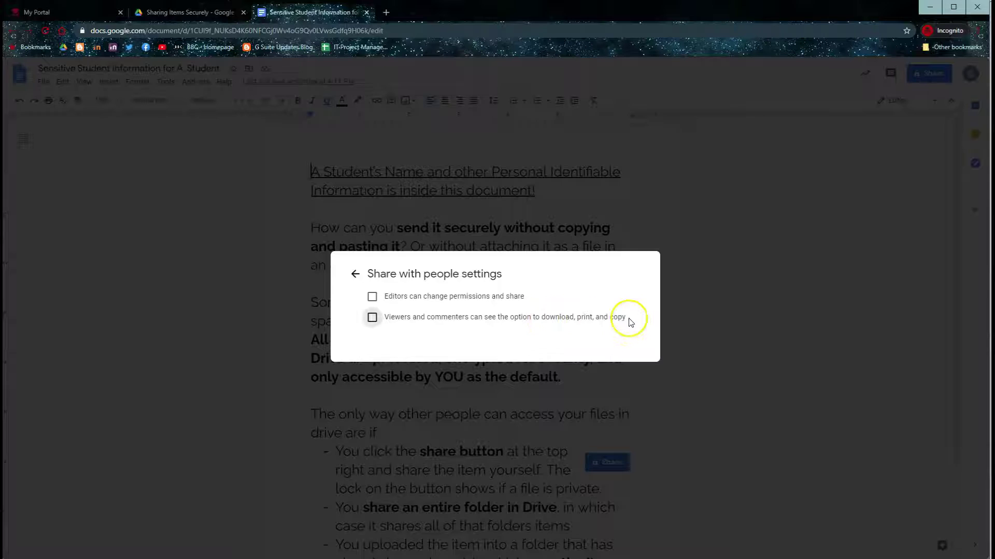
click(356, 274)
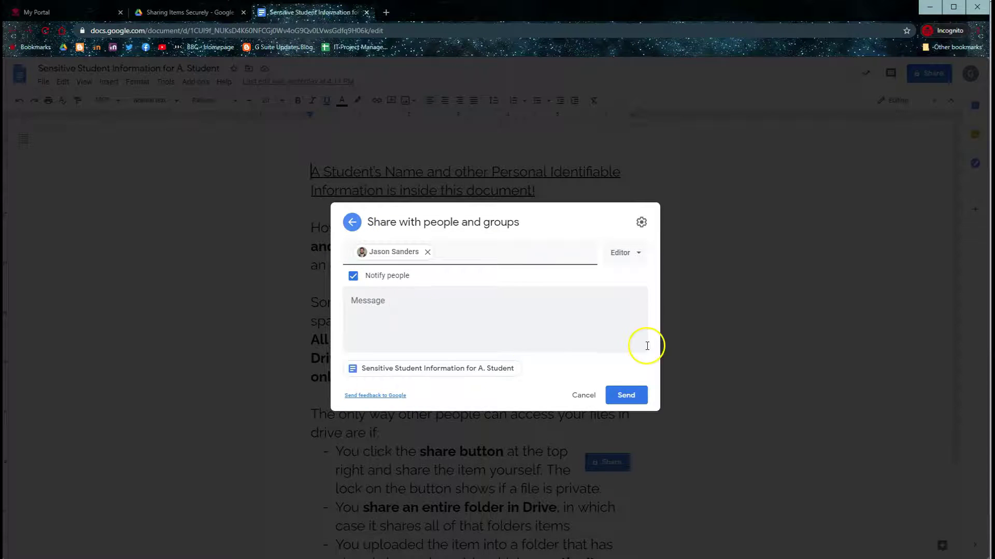
Step: Send the share, then make the colleague a temporary Commenter expiring in 30 days
click(628, 395)
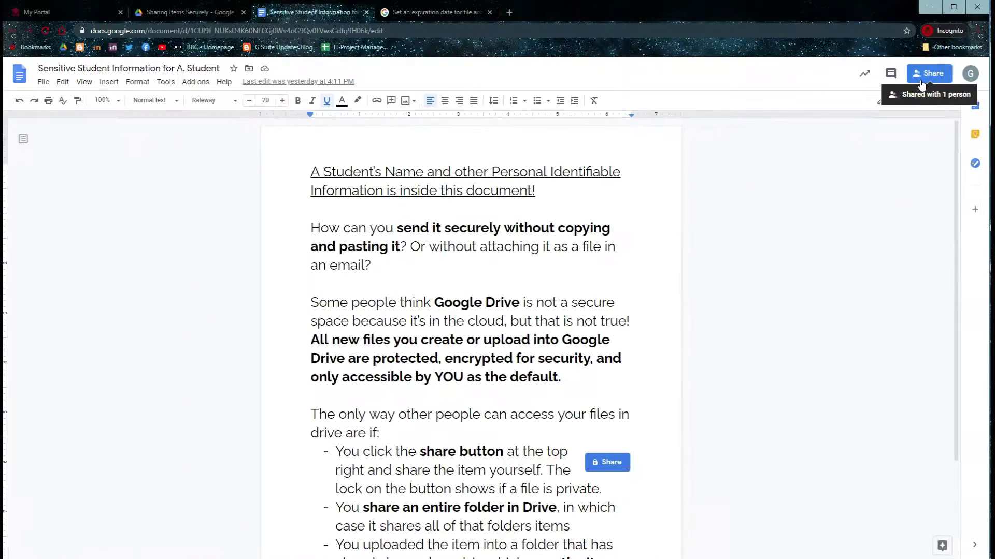
click(922, 83)
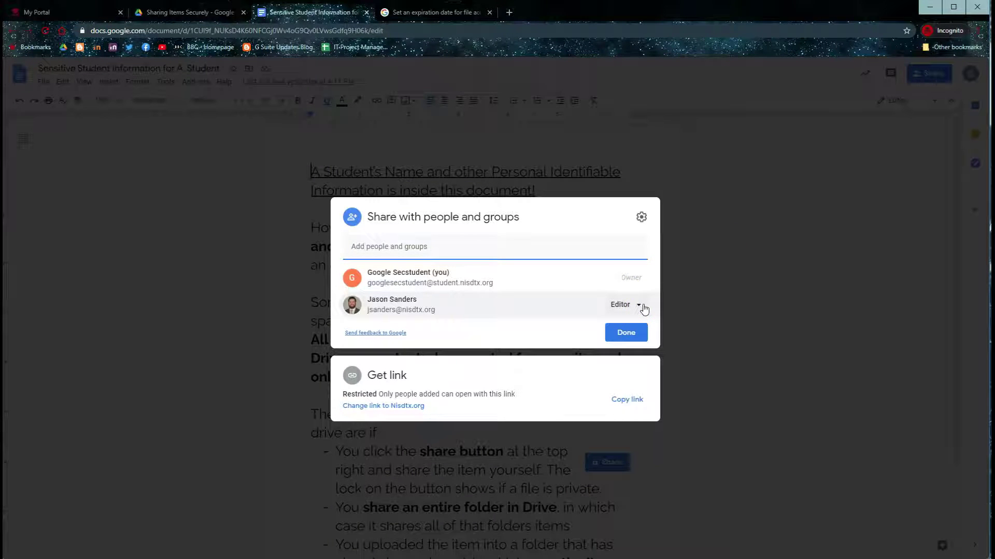
click(644, 309)
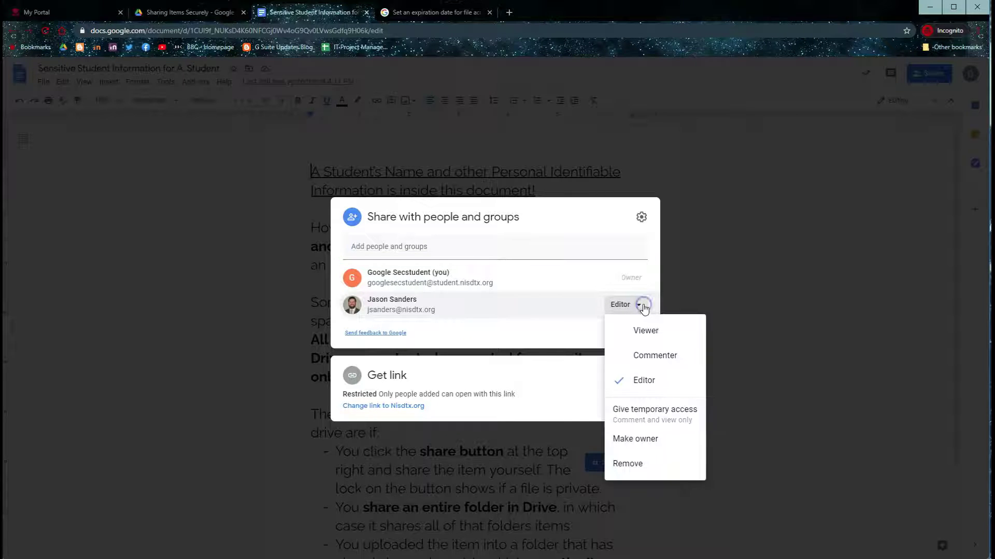
click(653, 423)
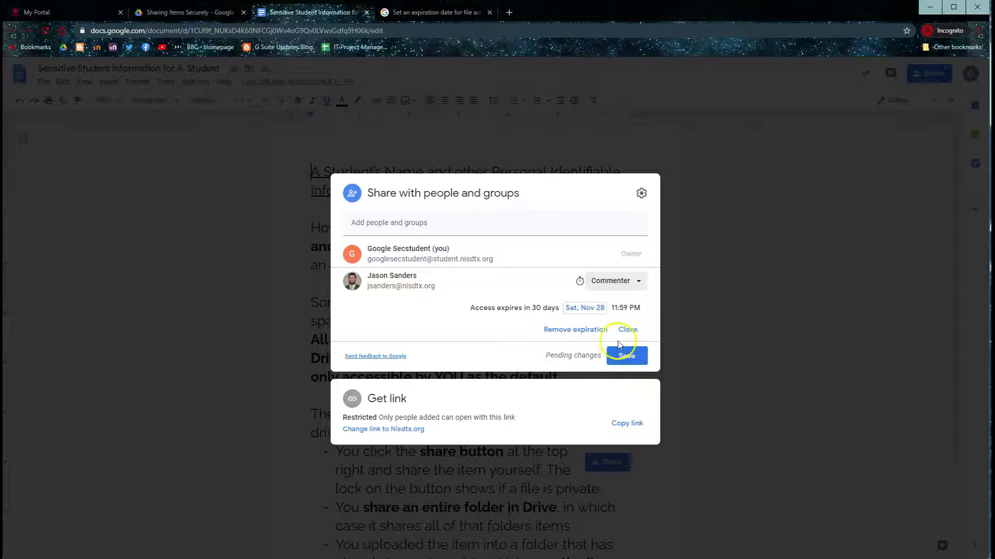
click(627, 354)
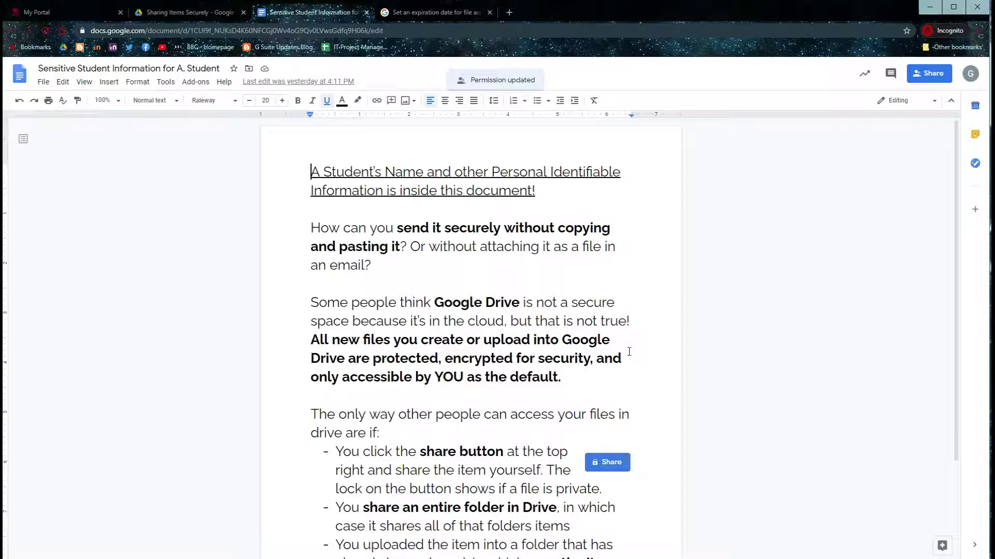
click(191, 20)
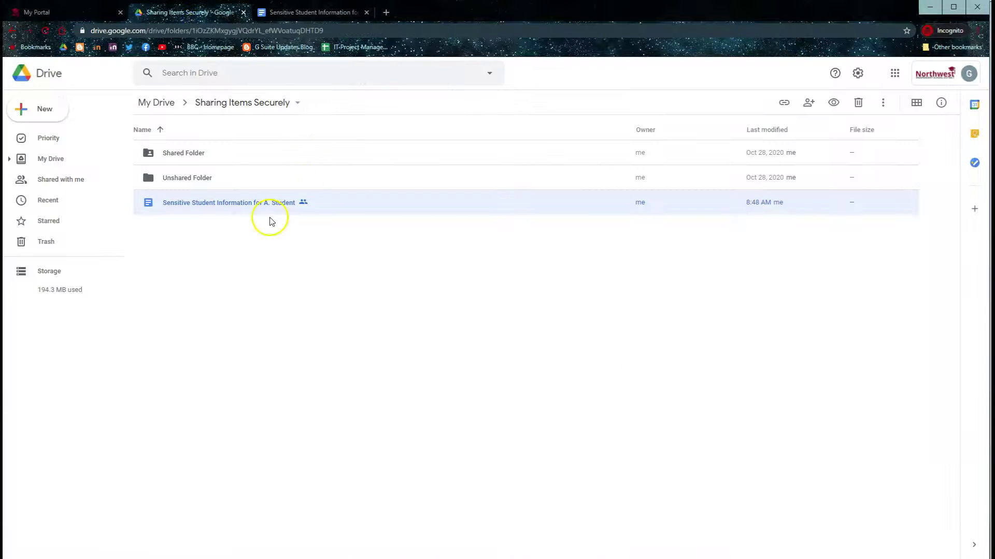
Step: Copy the Sensitive Student Information document's restricted link from its Share dialog
right_click(244, 208)
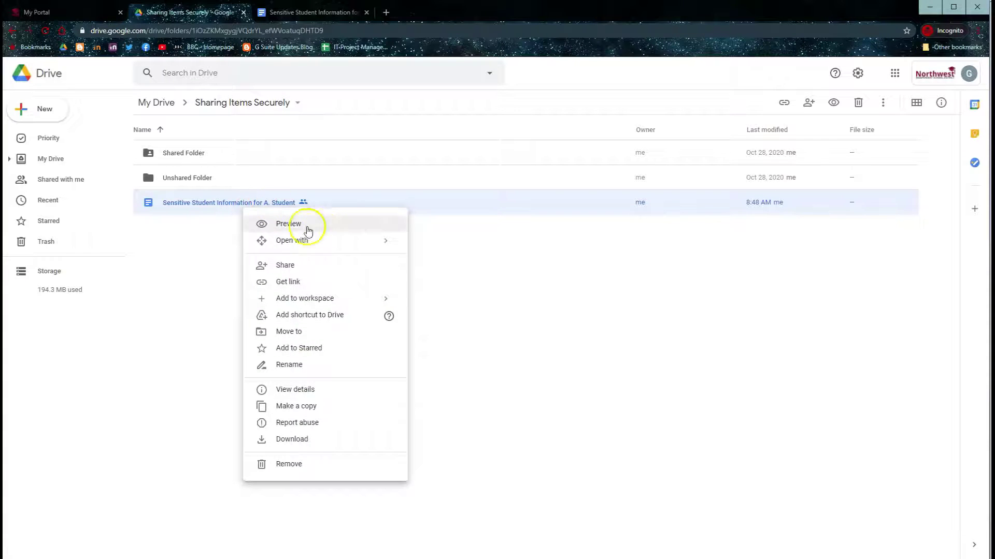
click(331, 267)
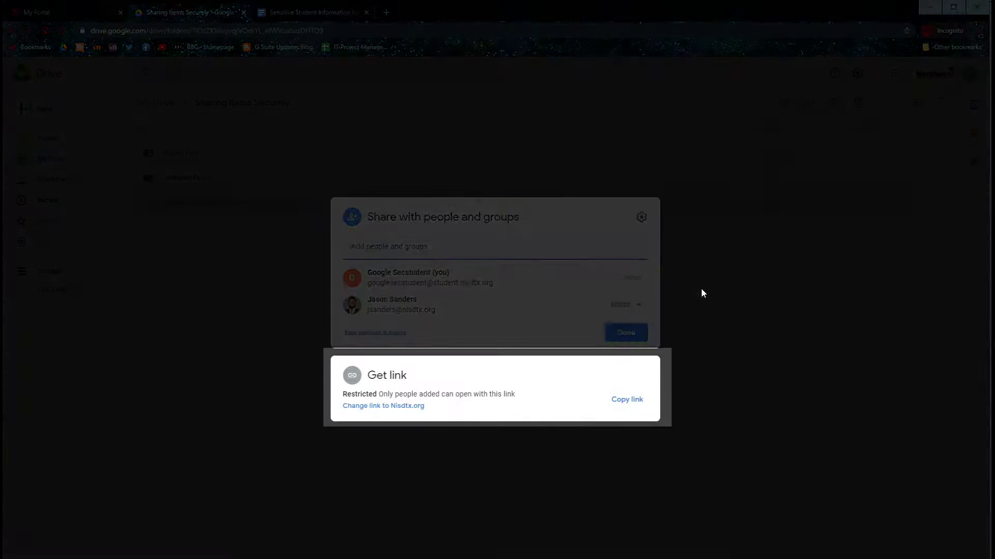
click(624, 403)
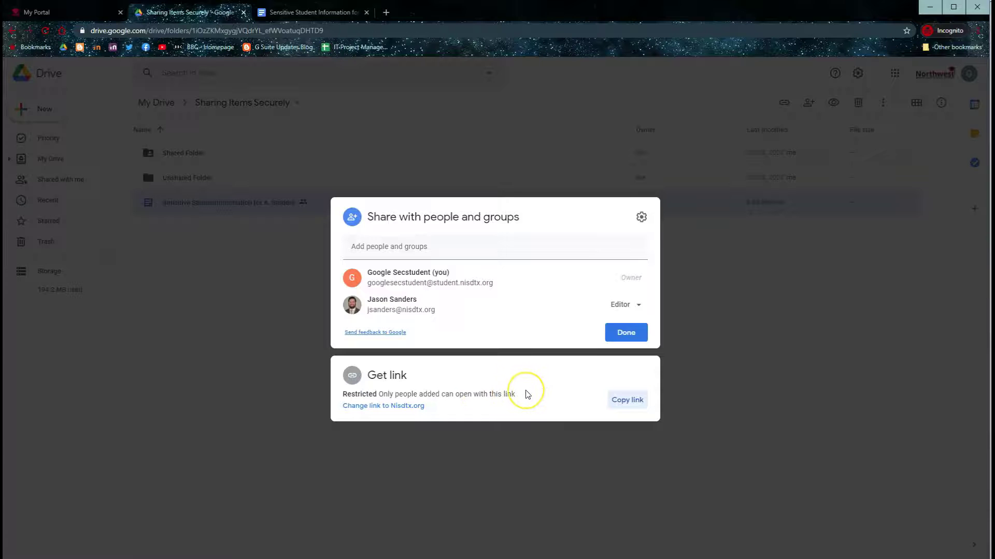
click(623, 336)
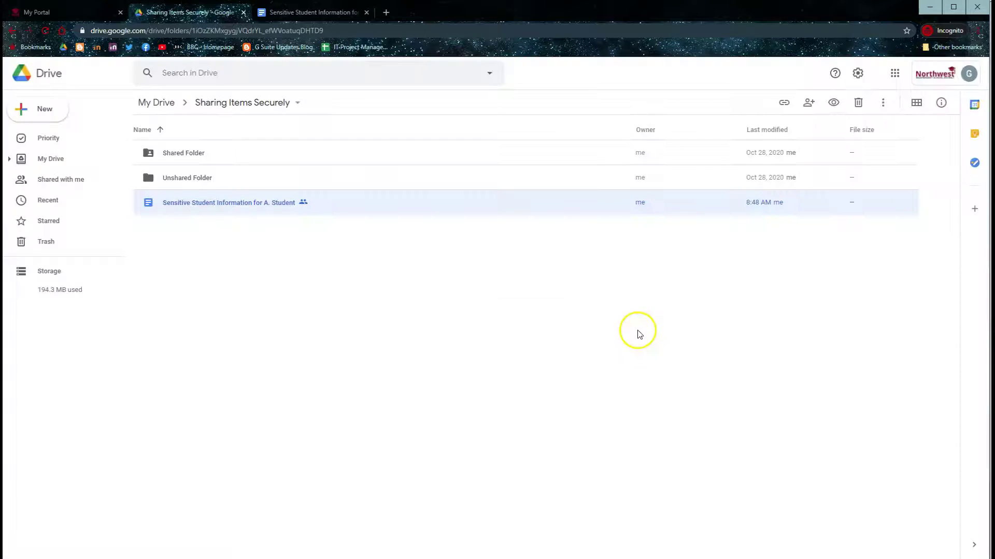
Step: Deselect the file and open the empty Unshared Folder
click(256, 296)
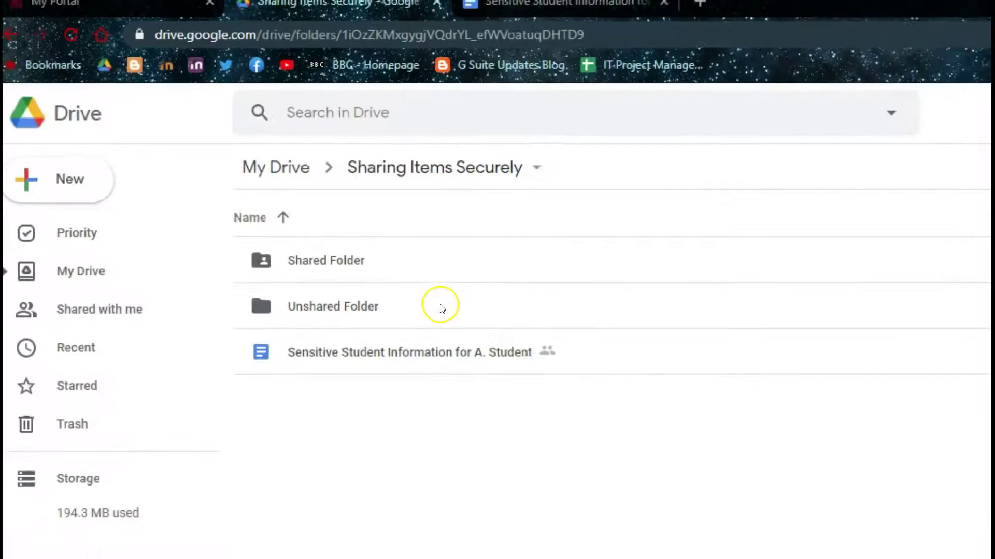
double_click(392, 303)
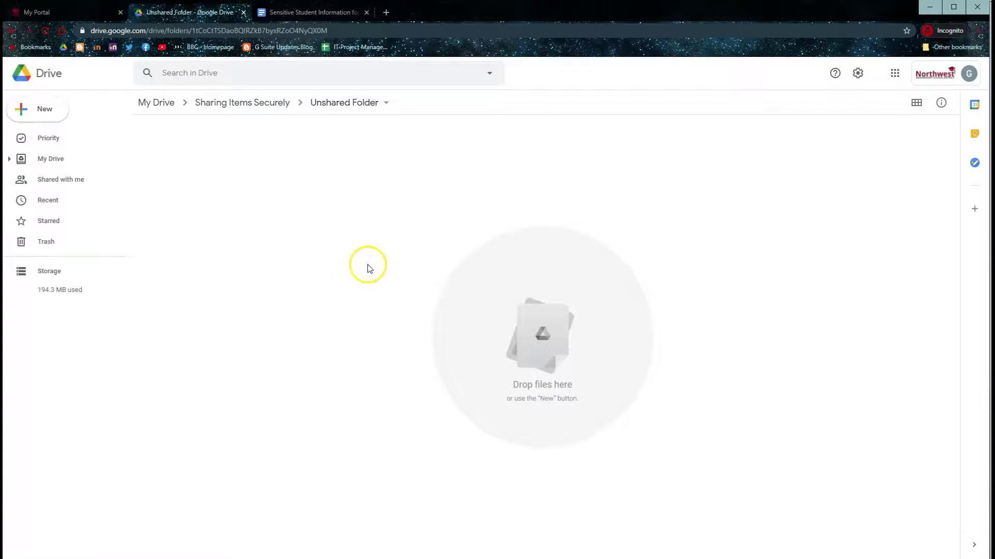
Step: Back in Sharing Items Securely, view Shared Folder's sharing to confirm the colleague's Editor access
click(257, 104)
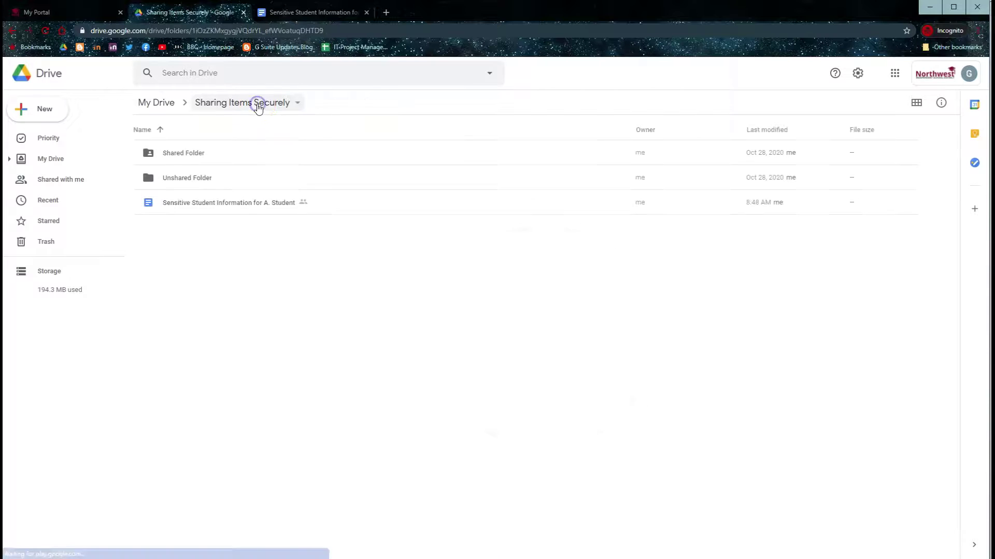
right_click(196, 154)
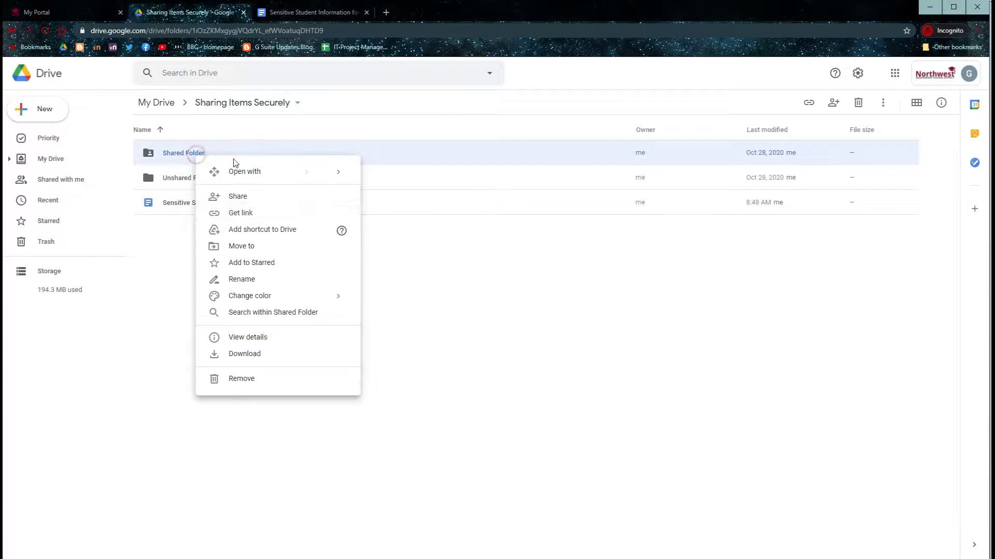
click(299, 197)
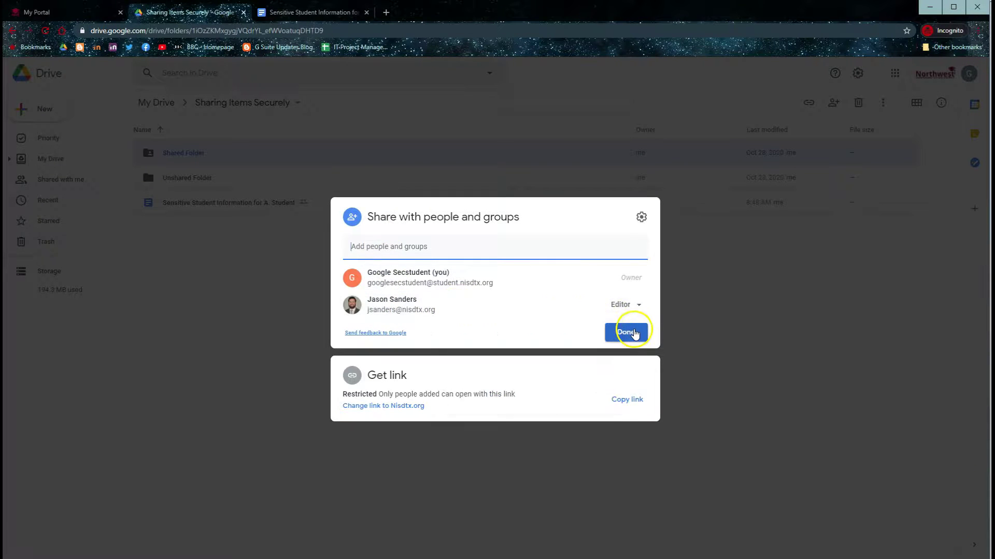
click(633, 332)
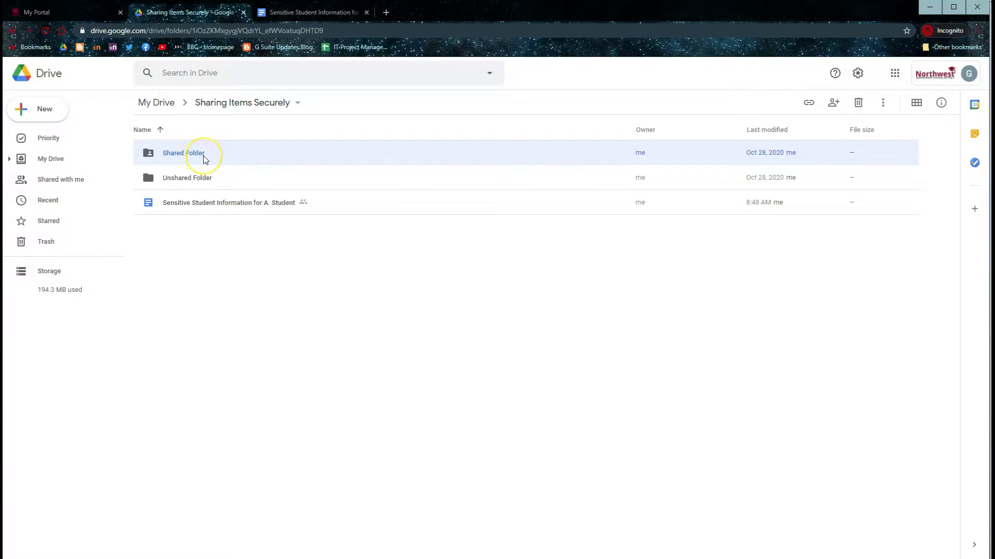